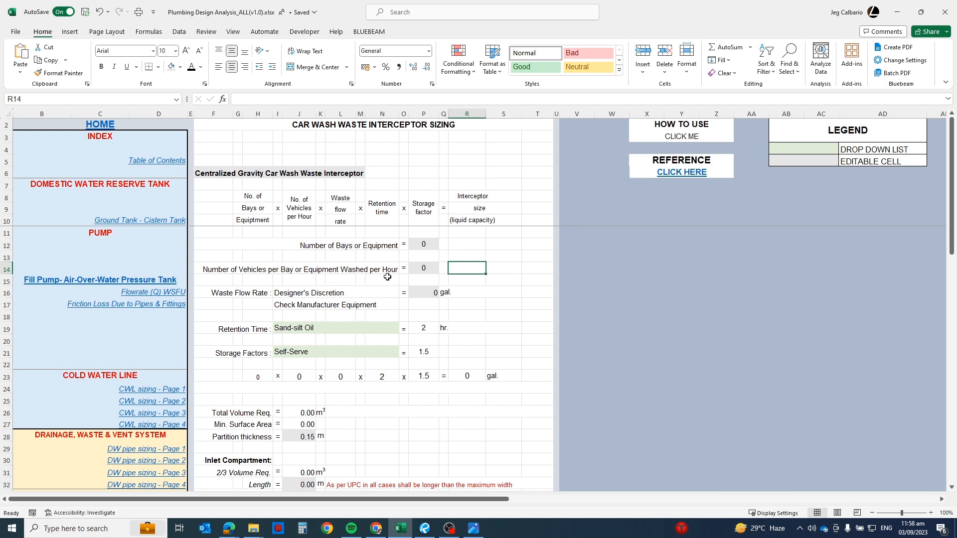
Step: Examine the terms of the interceptor sizing formula, from the number of bays through the storage factor to the liquid capacity
{"action": "left_click_drag", "start_coordinate": [249, 196], "coordinate": [471, 220]}
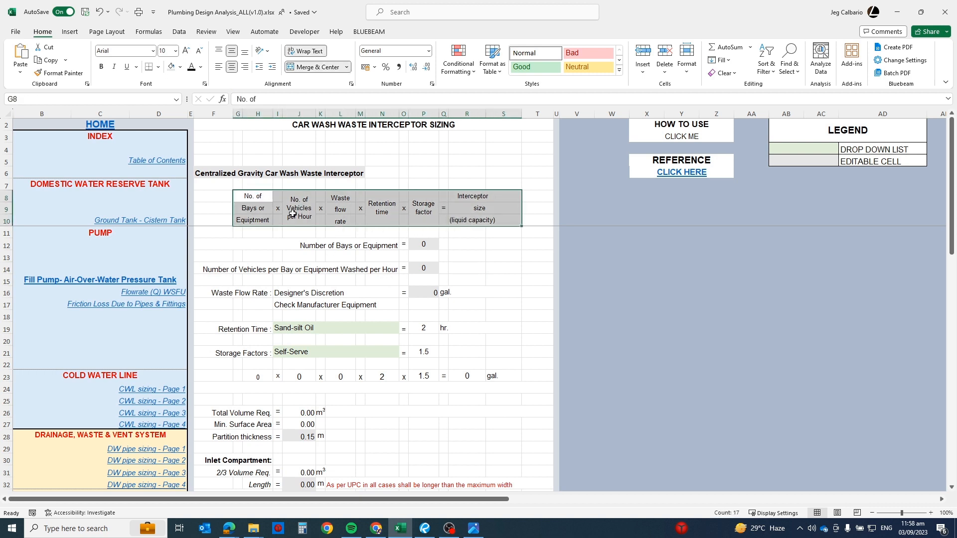
{"action": "left_click_drag", "start_coordinate": [253, 199], "coordinate": [246, 221]}
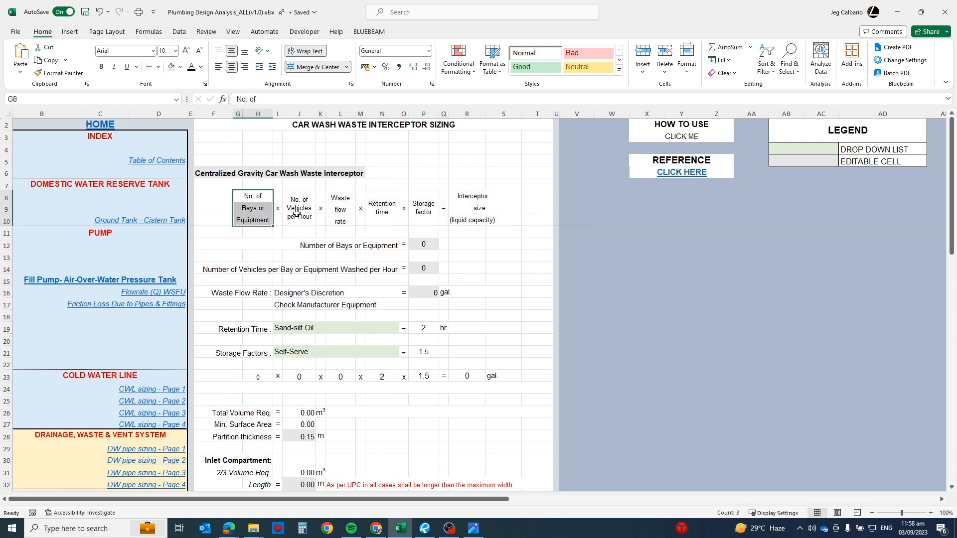
{"action": "left_click", "coordinate": [298, 215]}
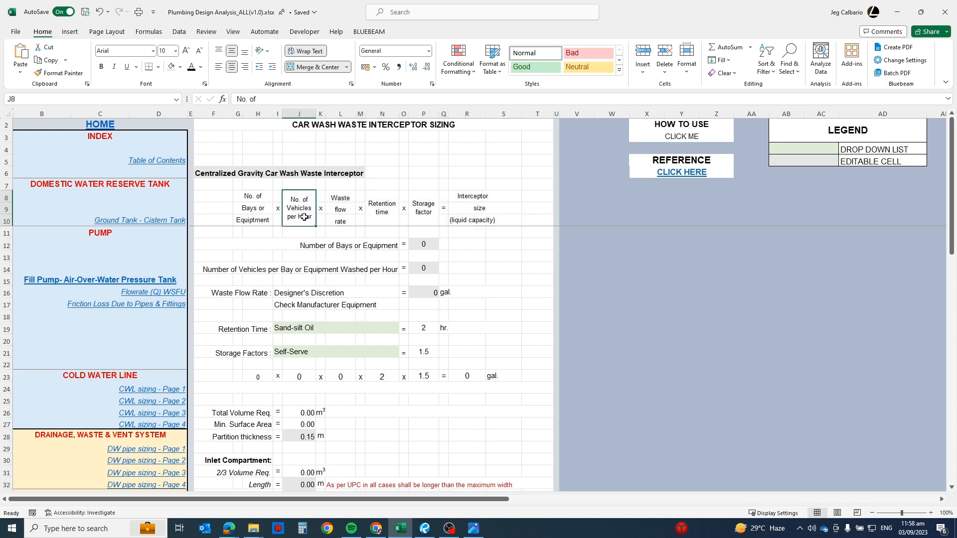
{"action": "left_click", "coordinate": [345, 198]}
{"action": "left_click", "coordinate": [379, 196]}
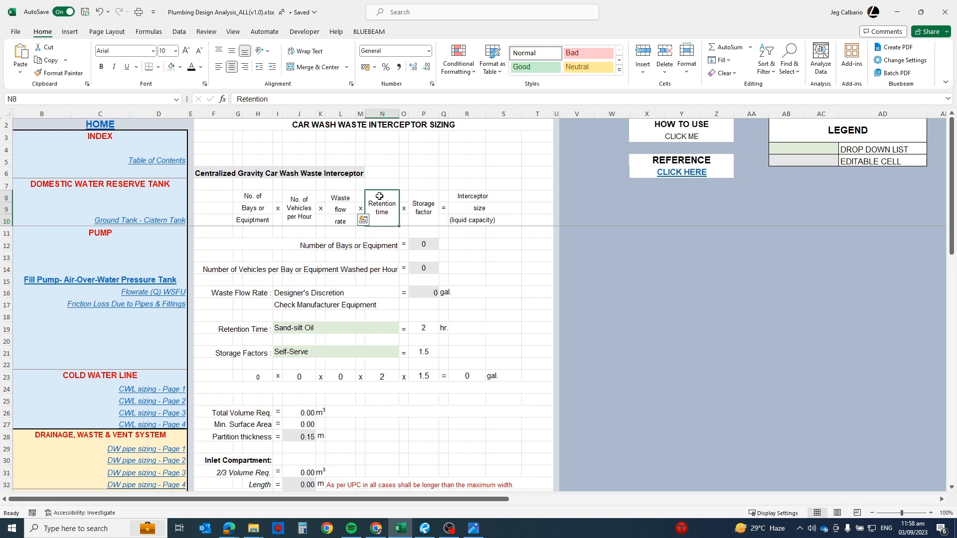
{"action": "left_click", "coordinate": [419, 208]}
{"action": "left_click_drag", "start_coordinate": [466, 198], "coordinate": [468, 218]}
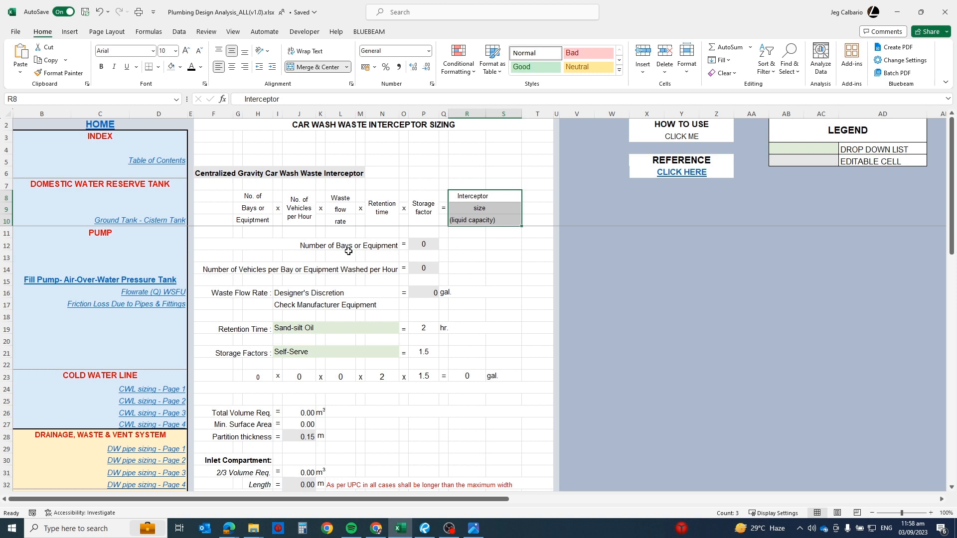
Step: Set the number of bays or equipment to 2 and the number of vehicles washed per hour to 3
{"action": "left_click", "coordinate": [303, 244]}
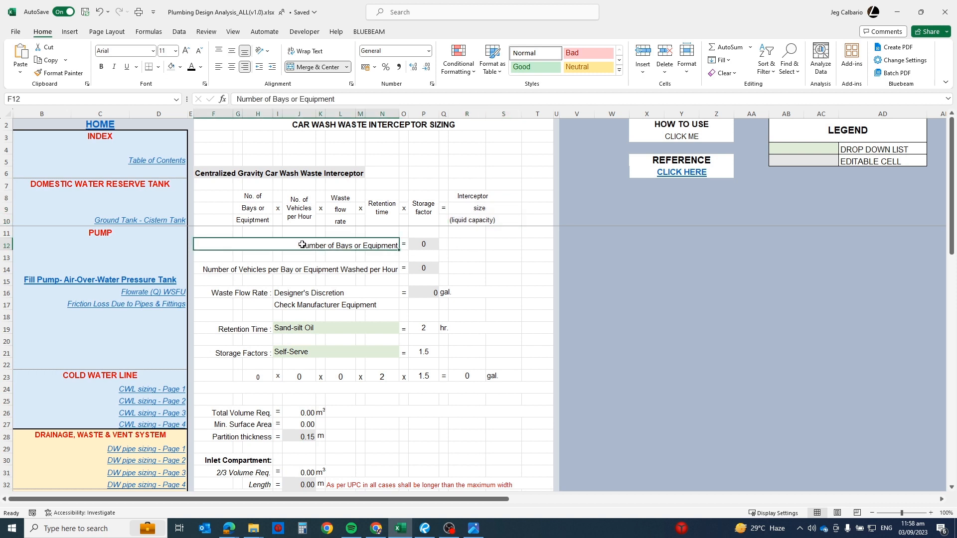
{"action": "left_click", "coordinate": [419, 245]}
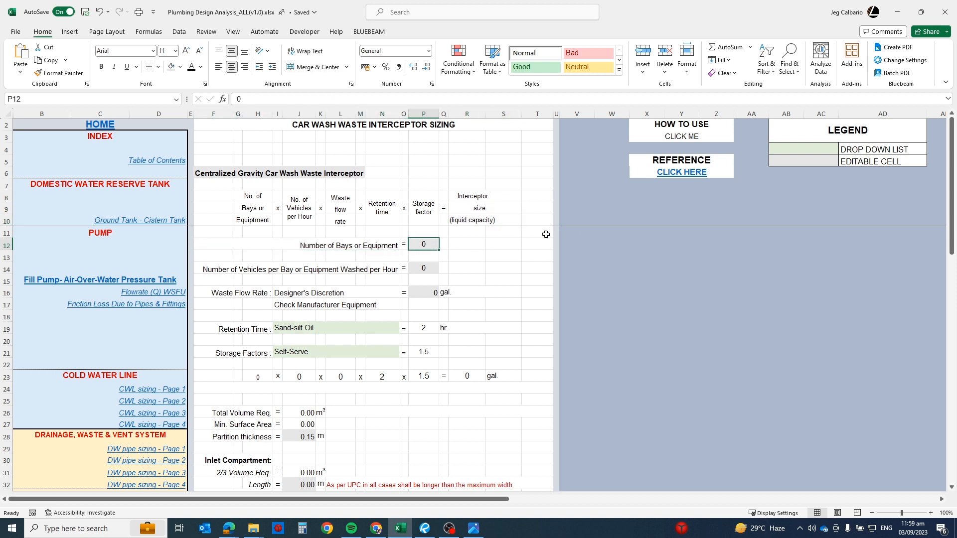
{"action": "type", "text": "2"}
{"action": "key", "text": "Return"}
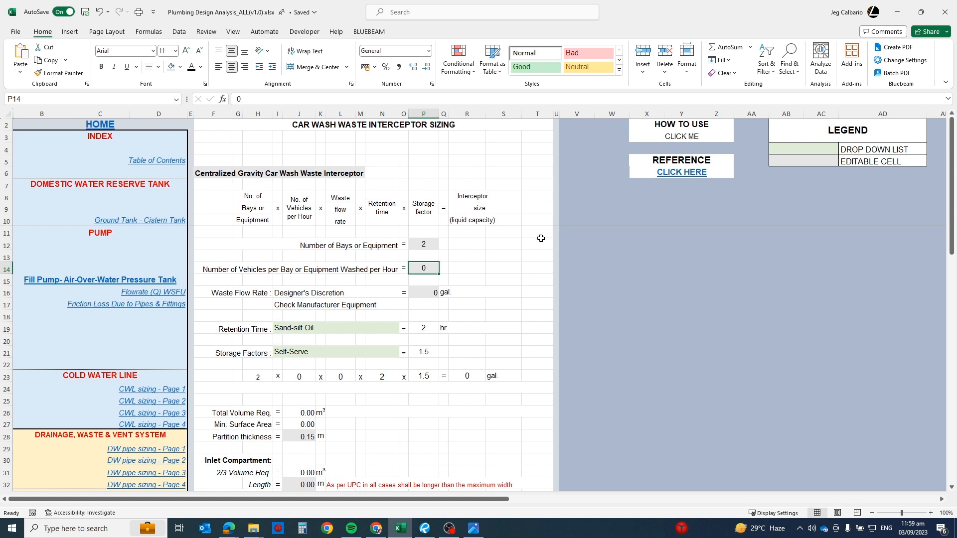
{"action": "left_click", "coordinate": [476, 266]}
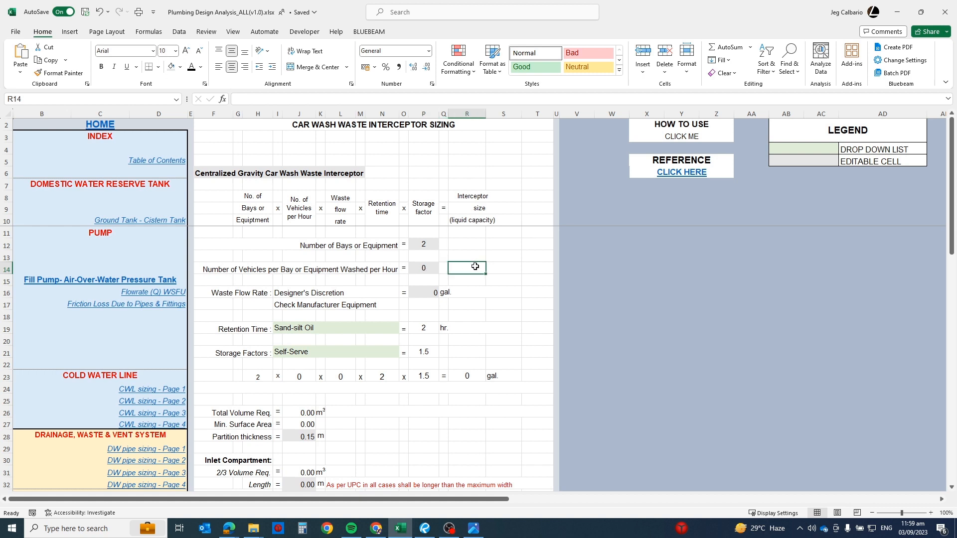
{"action": "left_click", "coordinate": [429, 268]}
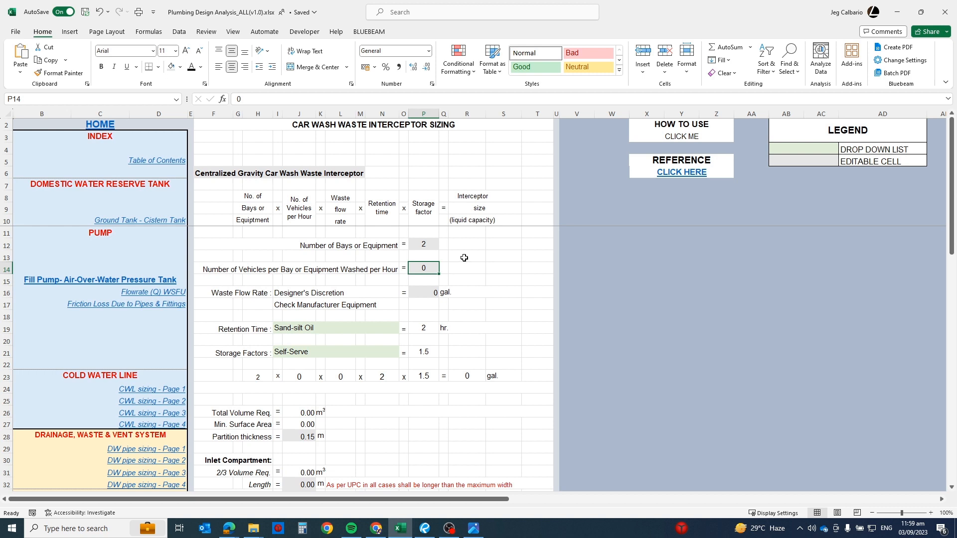
{"action": "type", "text": "3"}
{"action": "key", "text": "Return"}
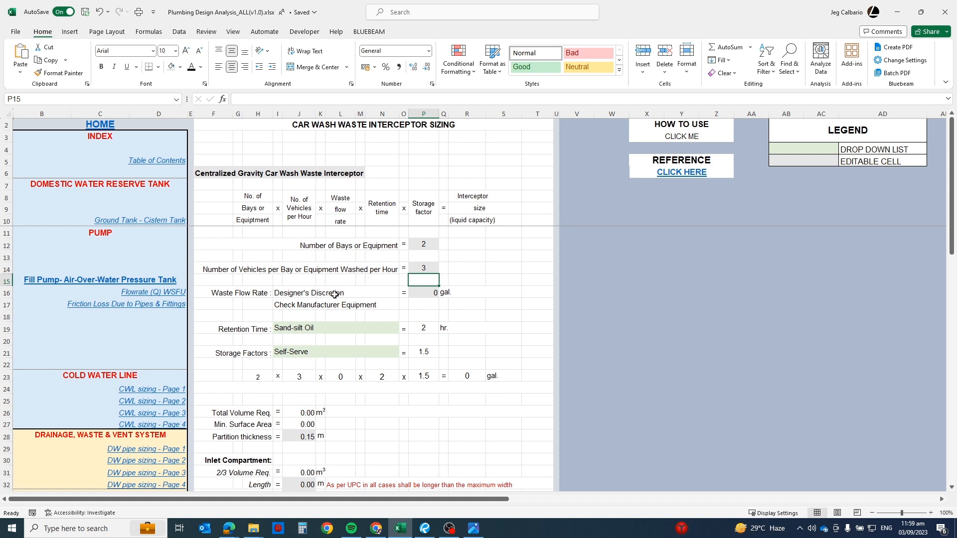
Step: Consult the self-serve car wash figures in the Bluebeam Revu flow rate document and set the waste flow rate to 150 gal
{"action": "left_click", "coordinate": [424, 292]}
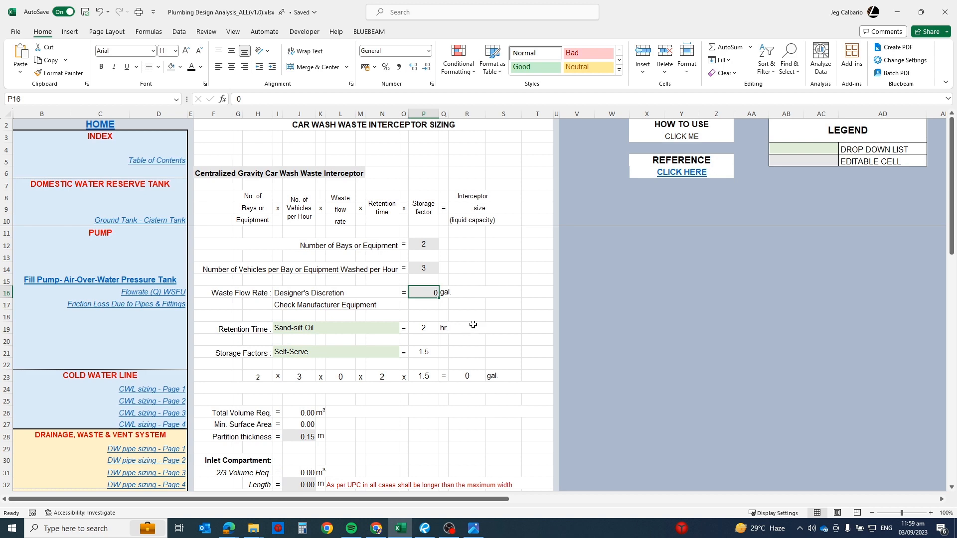
{"action": "left_click", "coordinate": [431, 528]}
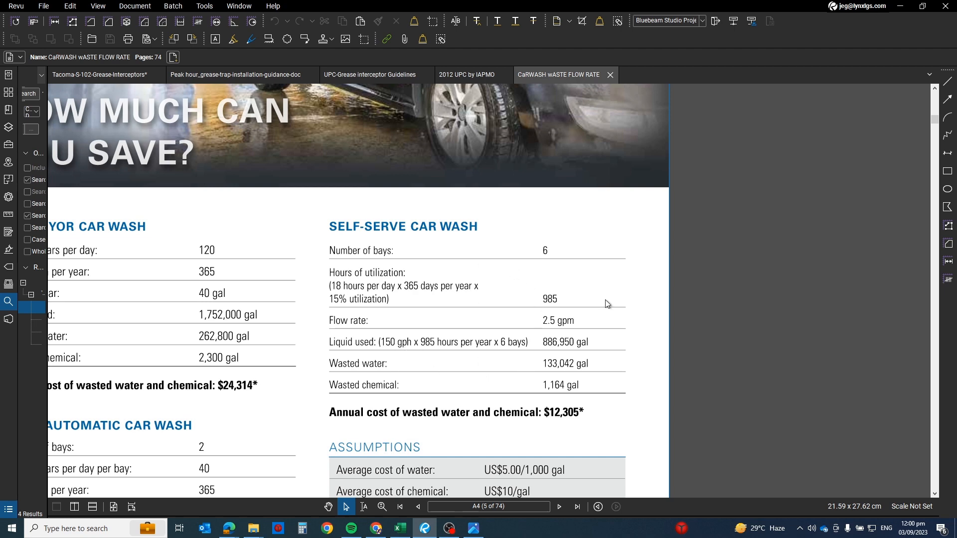
{"action": "left_click", "coordinate": [900, 6]}
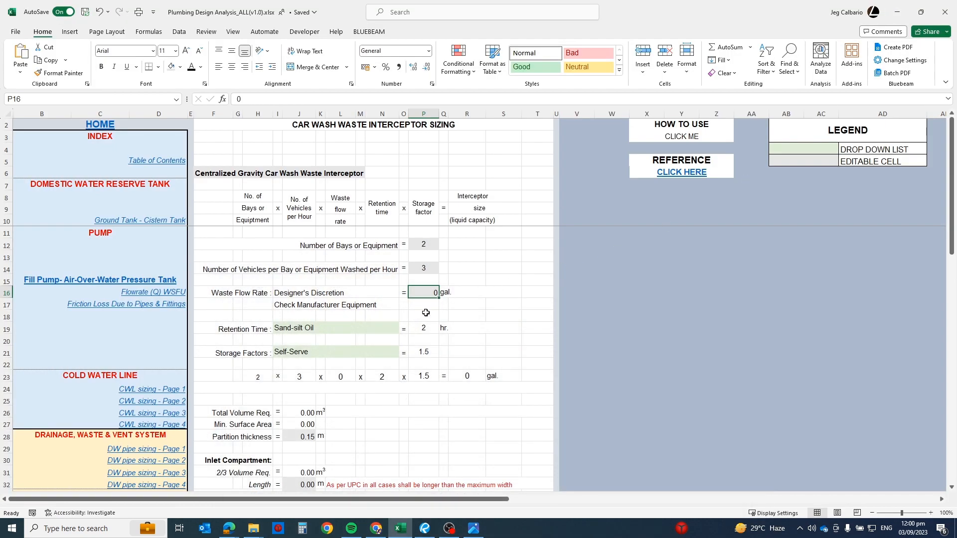
{"action": "type", "text": "150"}
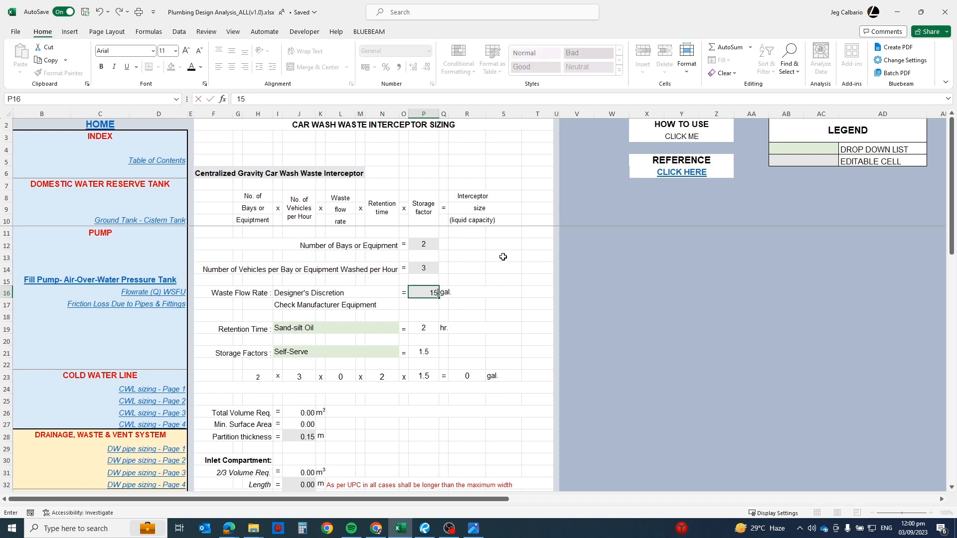
{"action": "key", "text": "Return"}
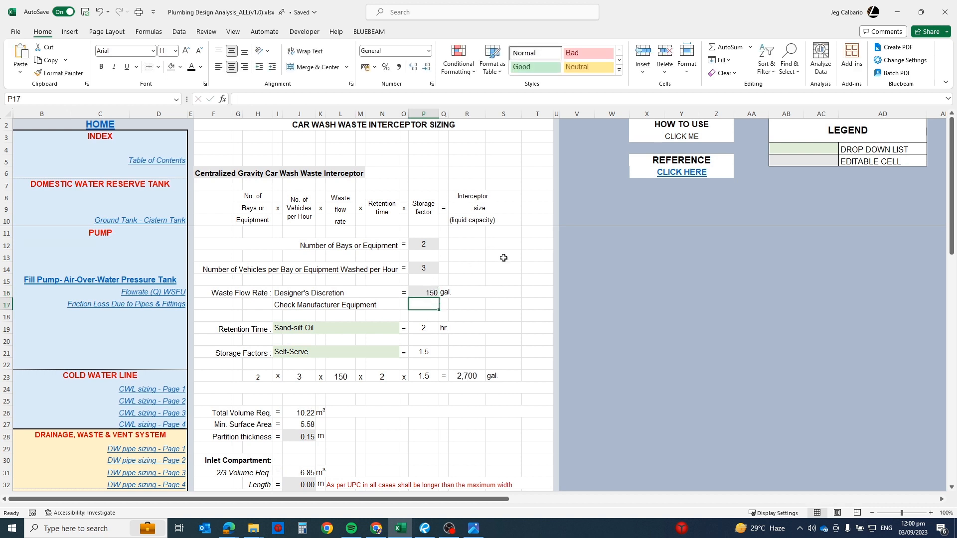
Step: Check the retention time entry and try Employee Operated as the storage factor
{"action": "left_click", "coordinate": [369, 326]}
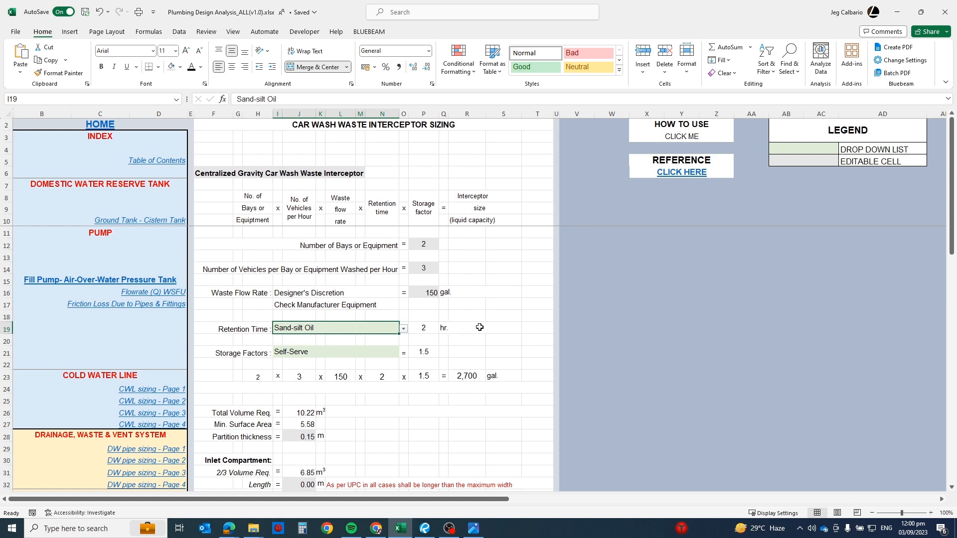
{"action": "left_click", "coordinate": [341, 351]}
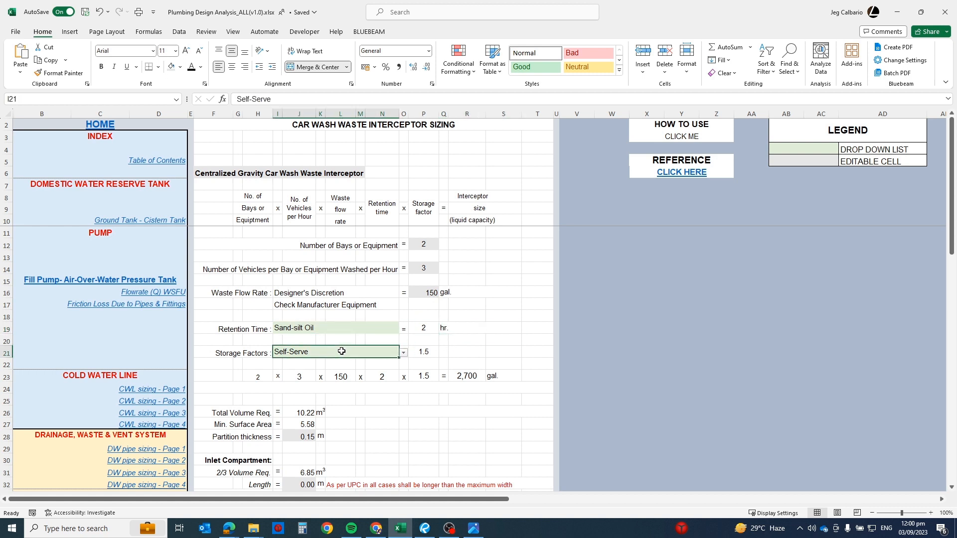
{"action": "left_click", "coordinate": [404, 353]}
{"action": "left_click", "coordinate": [309, 379]}
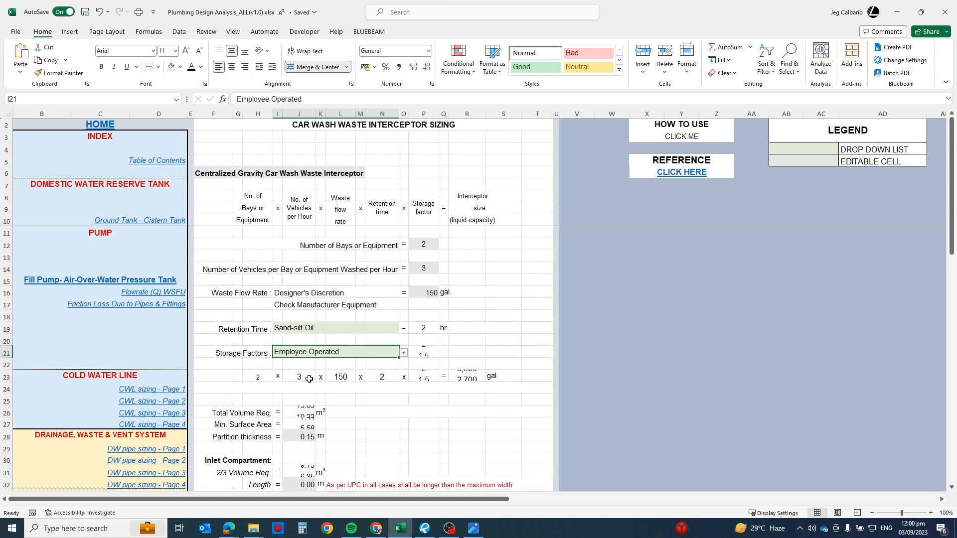
{"action": "left_click", "coordinate": [422, 352]}
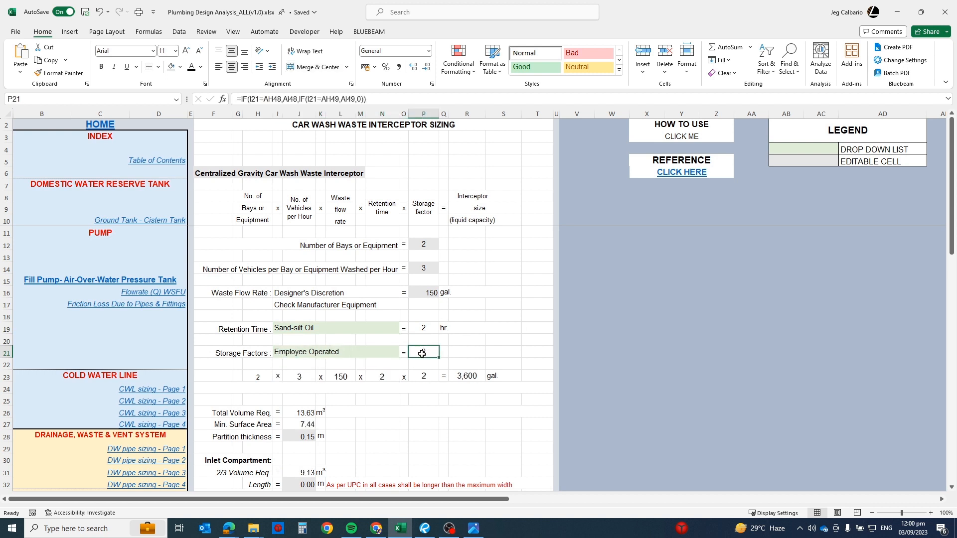
Step: Return the storage factor selection to Self-Serve
{"action": "left_click", "coordinate": [389, 352]}
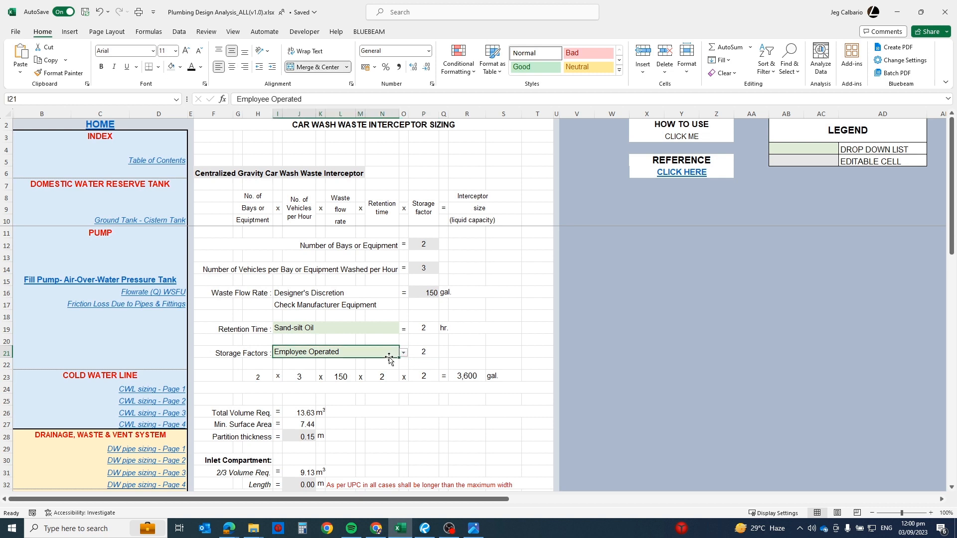
{"action": "left_click", "coordinate": [404, 355]}
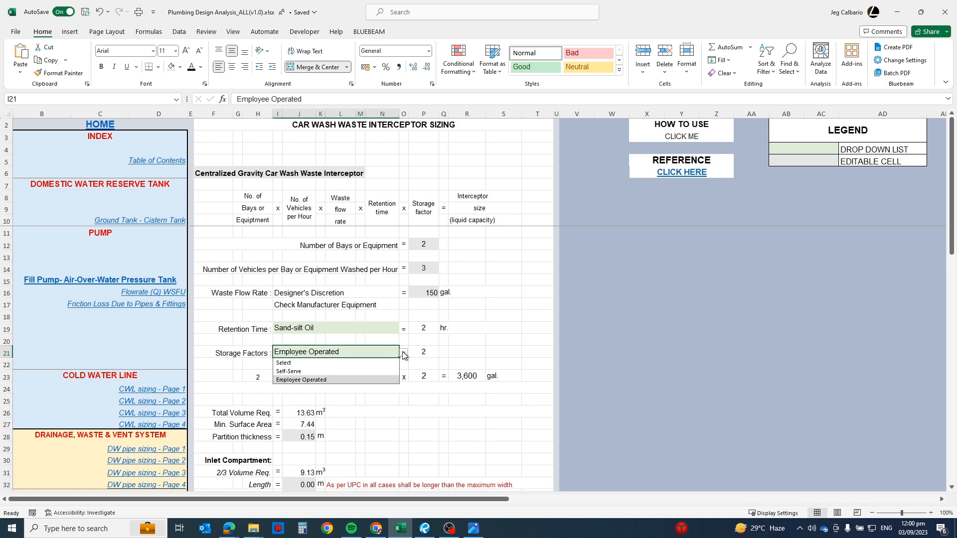
{"action": "left_click", "coordinate": [299, 371]}
{"action": "left_click", "coordinate": [428, 399]}
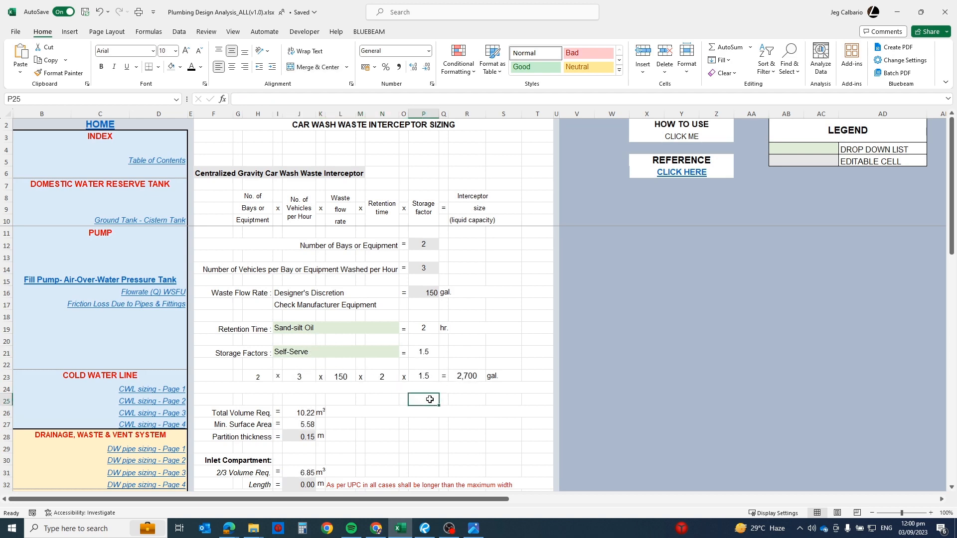
Step: Examine the computed interceptor capacity and the UPC notes on compartment length, width and liquid depth
{"action": "left_click", "coordinate": [469, 378]}
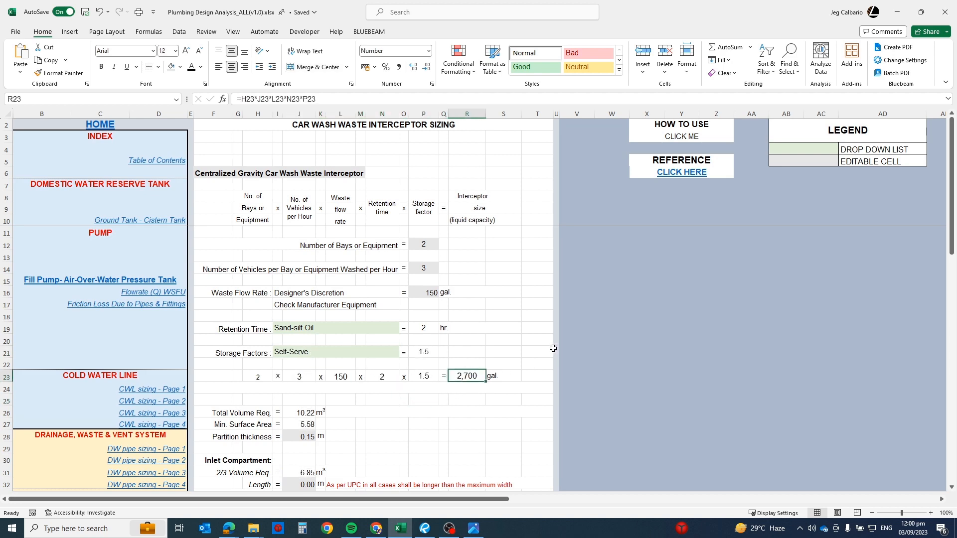
{"action": "scroll", "coordinate": [554, 348], "scroll_direction": "down", "scroll_amount": 3}
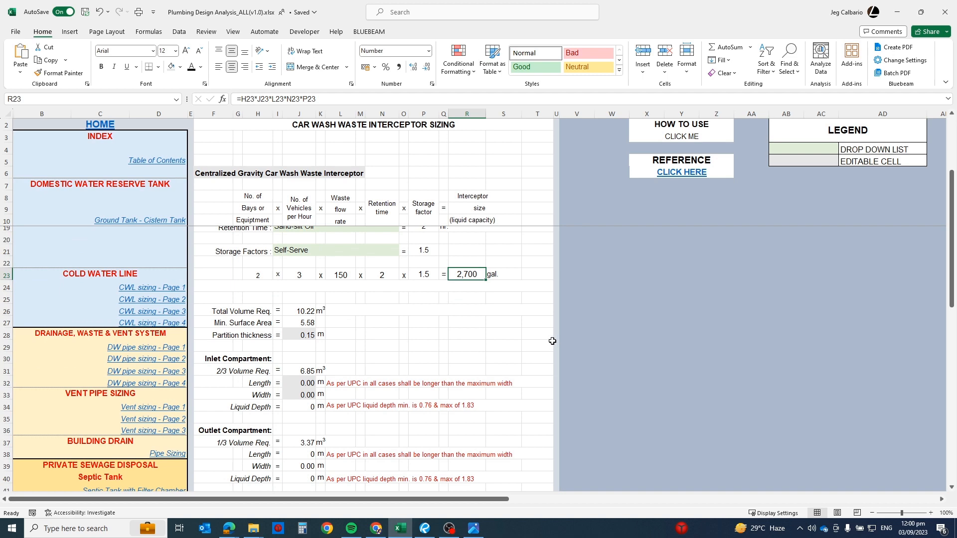
{"action": "scroll", "coordinate": [393, 339], "scroll_direction": "down", "scroll_amount": 2}
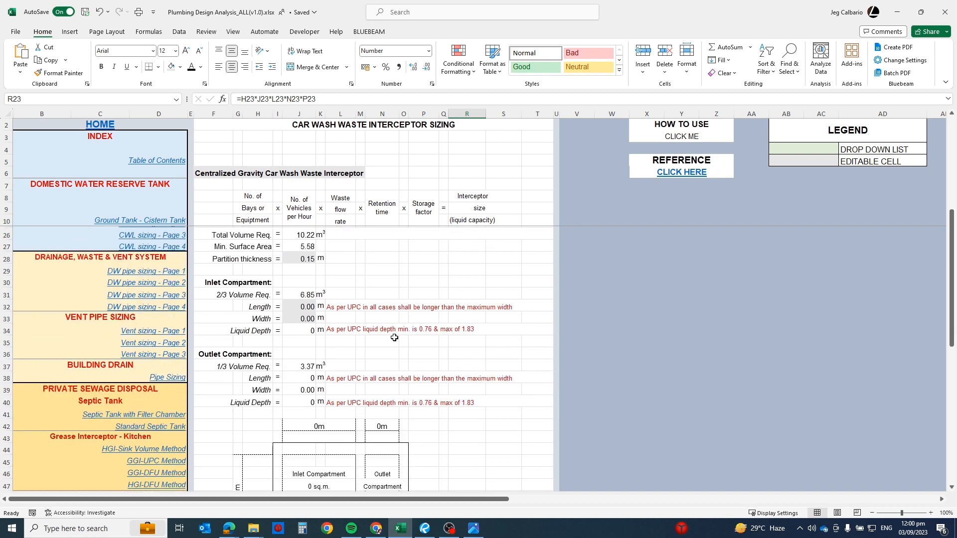
{"action": "scroll", "coordinate": [395, 338], "scroll_direction": "down", "scroll_amount": 1}
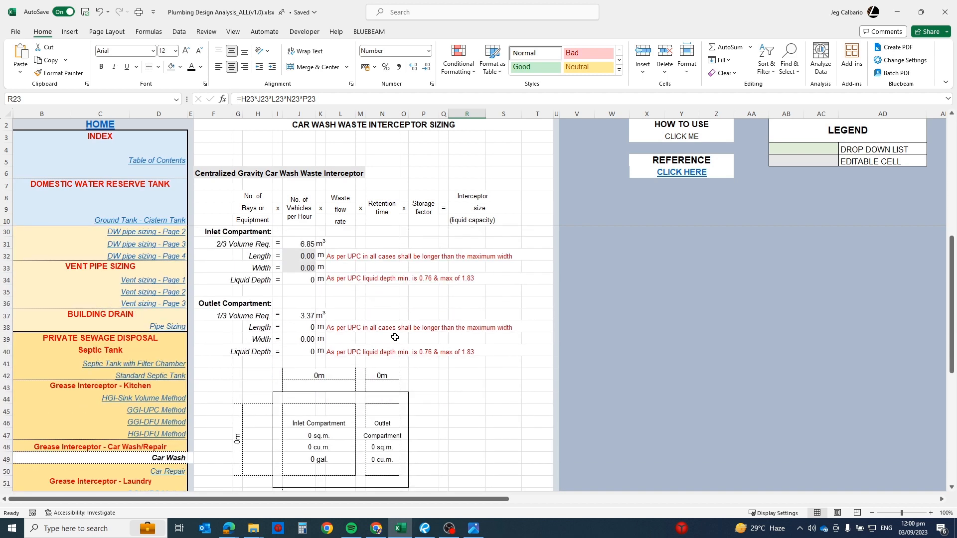
{"action": "scroll", "coordinate": [395, 337], "scroll_direction": "up", "scroll_amount": 1}
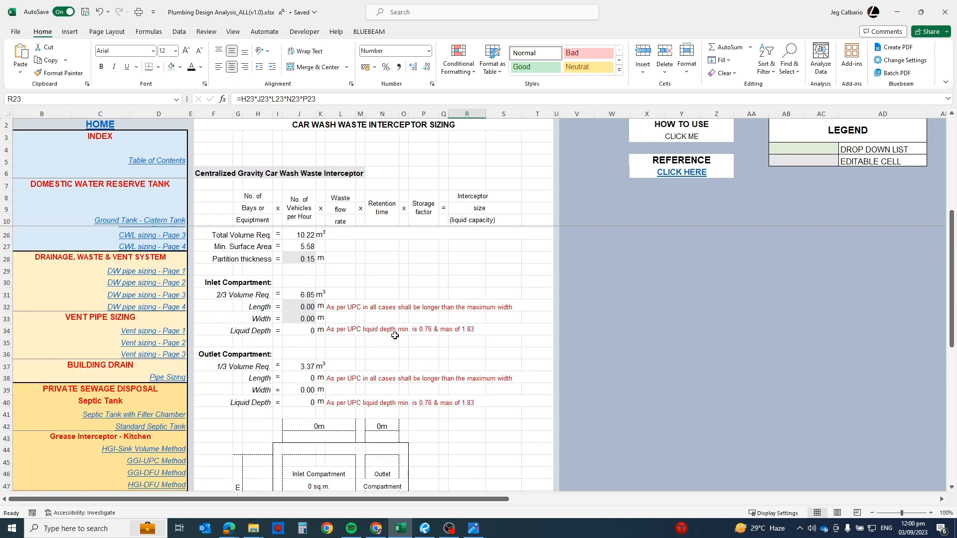
{"action": "left_click_drag", "start_coordinate": [294, 306], "coordinate": [299, 319]}
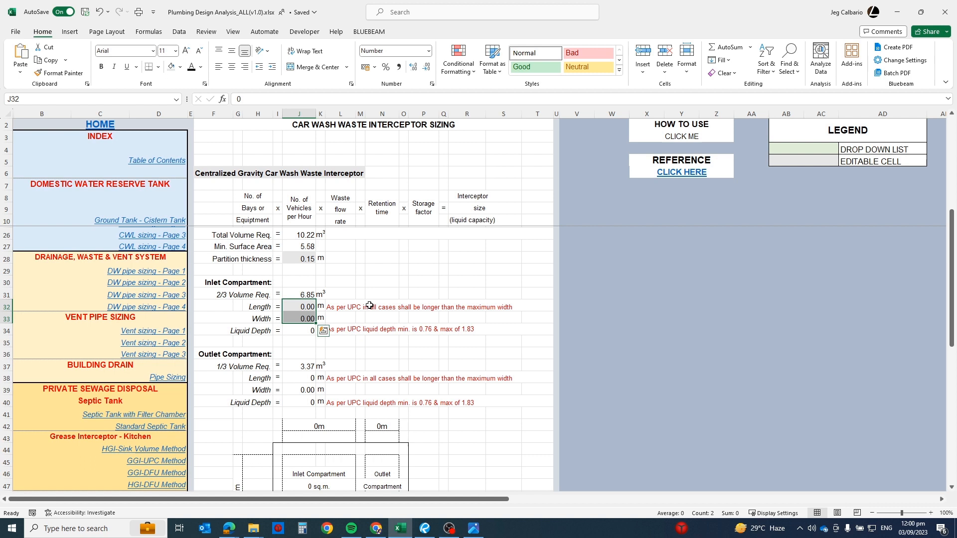
{"action": "left_click", "coordinate": [307, 310]}
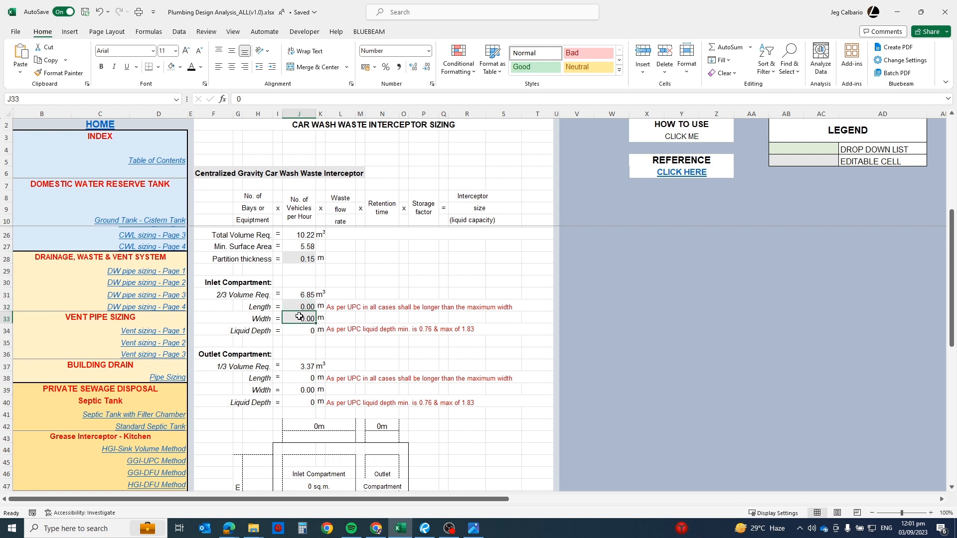
{"action": "left_click", "coordinate": [349, 308]}
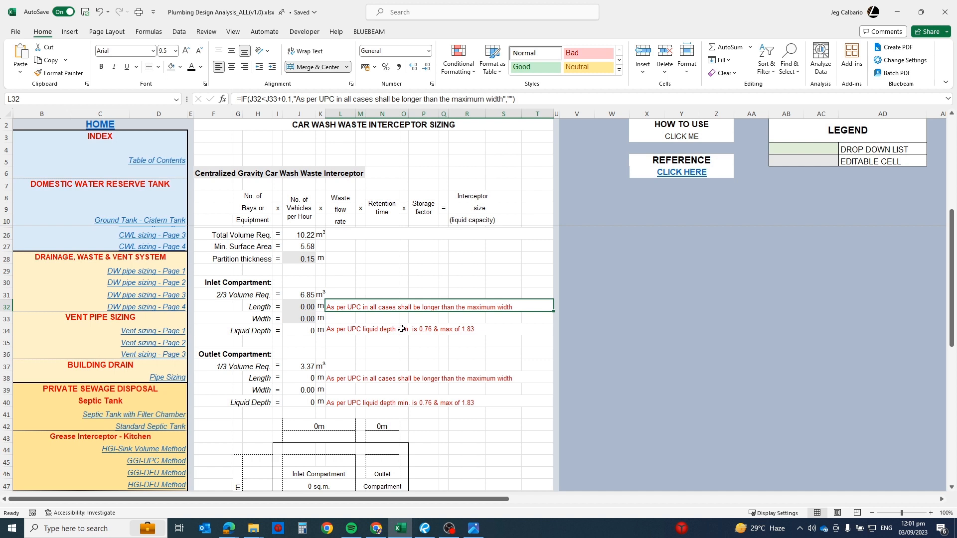
{"action": "left_click", "coordinate": [301, 319]}
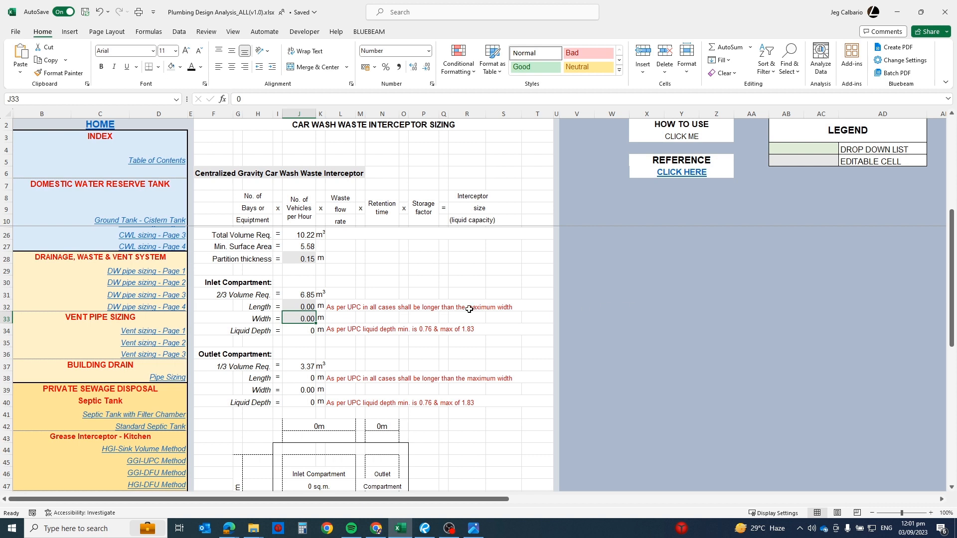
{"action": "left_click", "coordinate": [368, 329]}
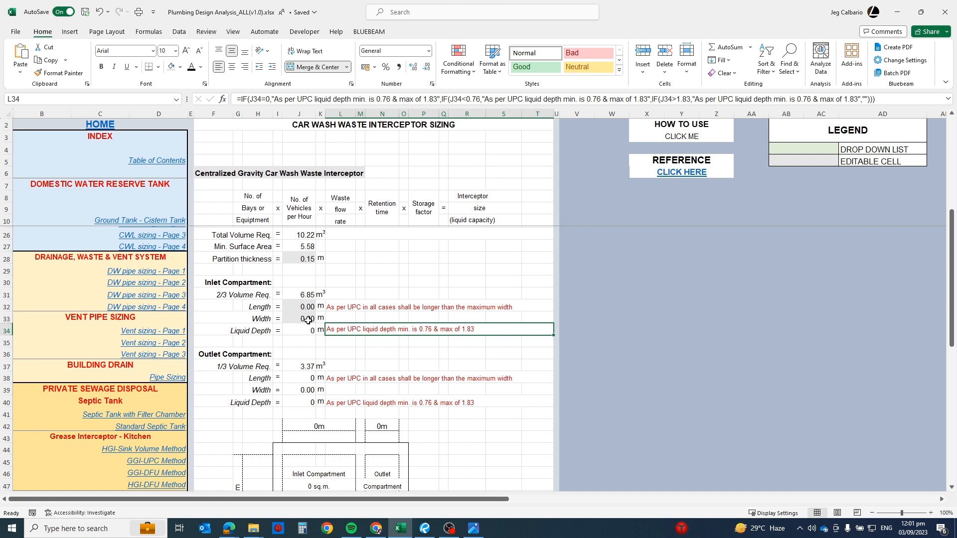
Step: Set the inlet compartment's length to 2 m and its width to 1 m
{"action": "left_click", "coordinate": [298, 306]}
{"action": "type", "text": "2"}
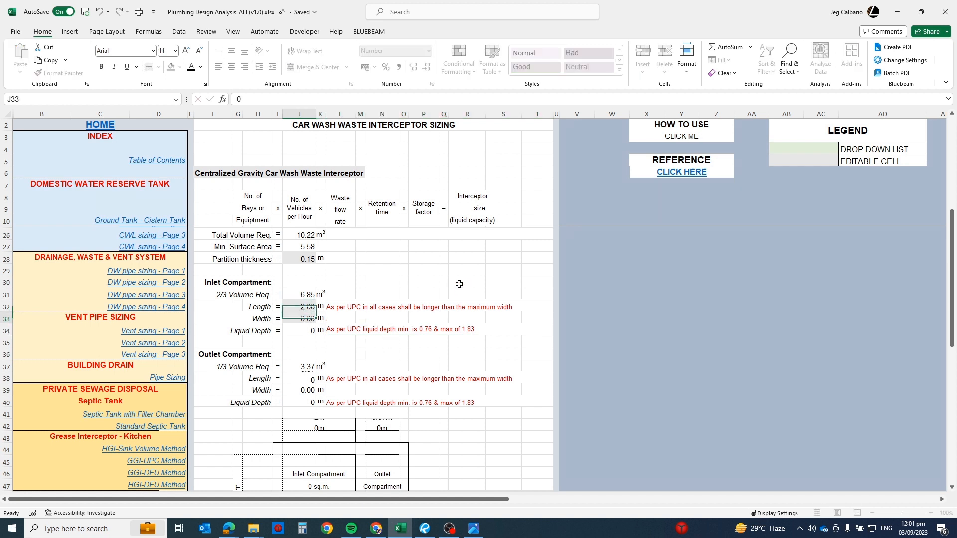
{"action": "key", "text": "Return"}
{"action": "type", "text": "1"}
{"action": "key", "text": "Return"}
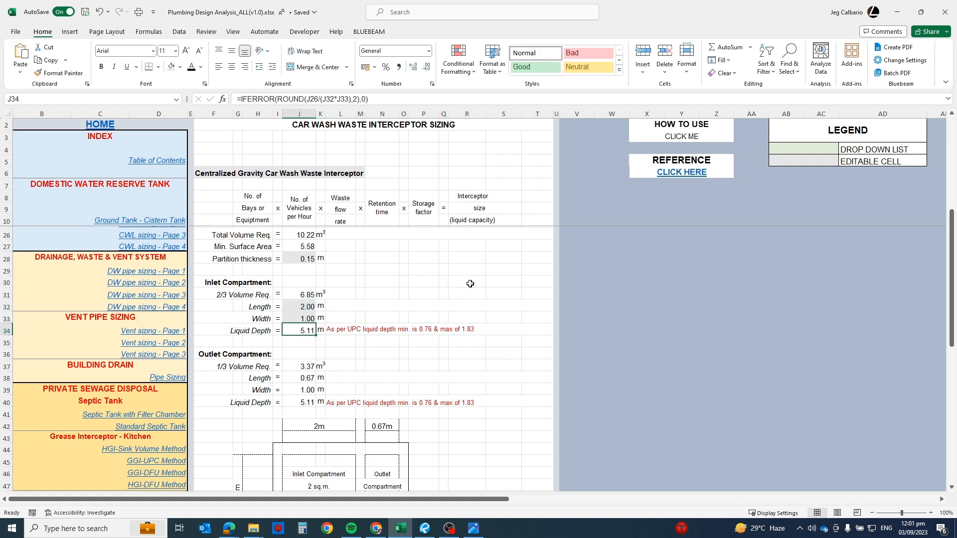
Step: Set the inlet compartment's length to 3 m and width to 2 m, and check the liquid depth note
{"action": "left_click", "coordinate": [395, 333]}
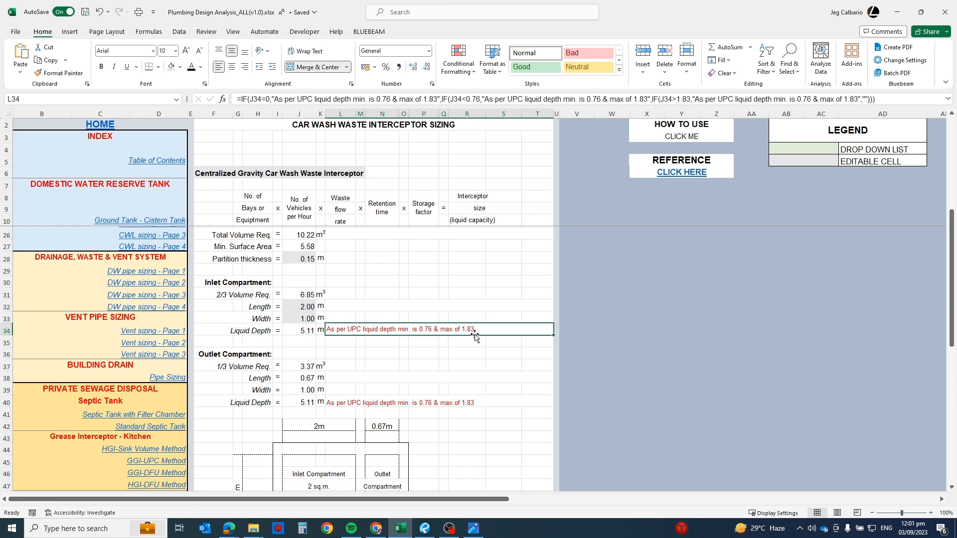
{"action": "left_click", "coordinate": [305, 308]}
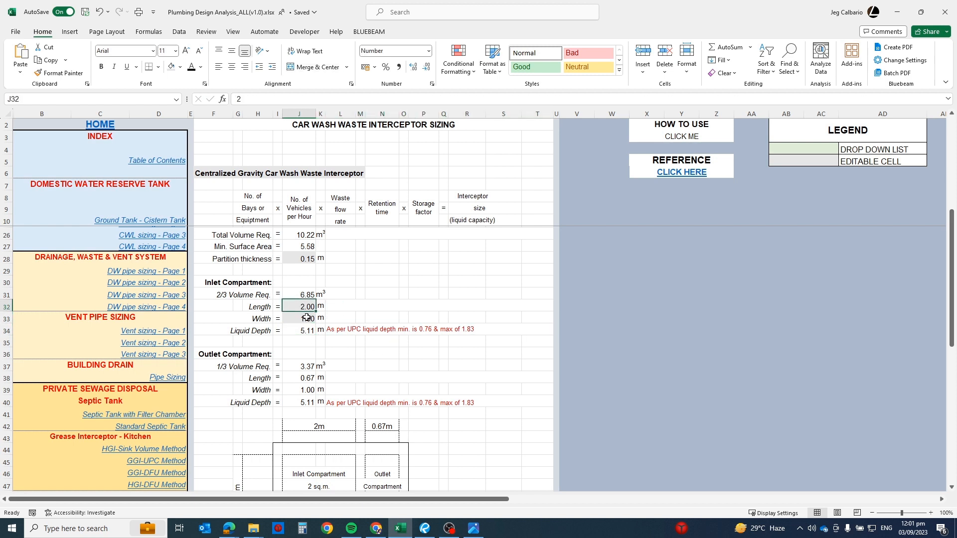
{"action": "type", "text": "3"}
{"action": "left_click", "coordinate": [306, 318]}
{"action": "type", "text": "23"}
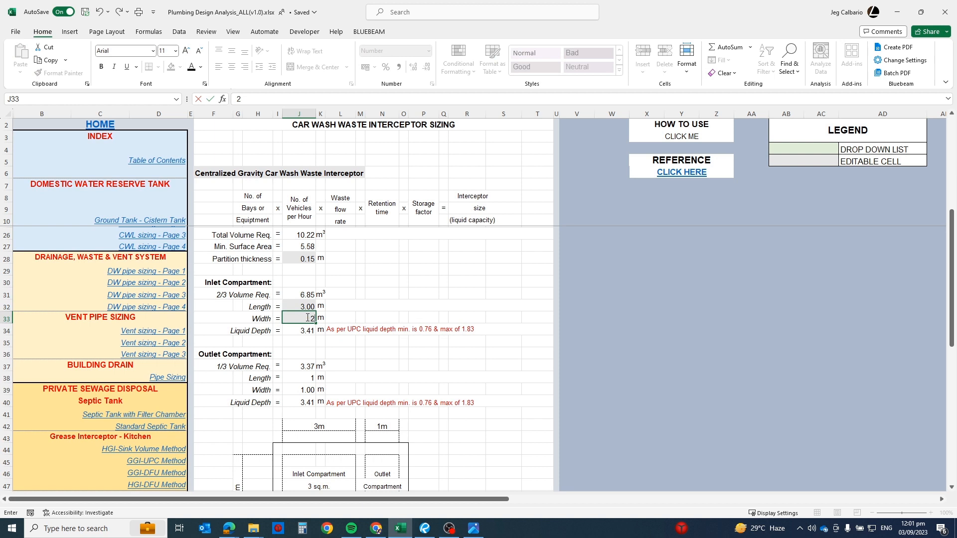
{"action": "key", "text": "Return"}
{"action": "left_click", "coordinate": [388, 330]}
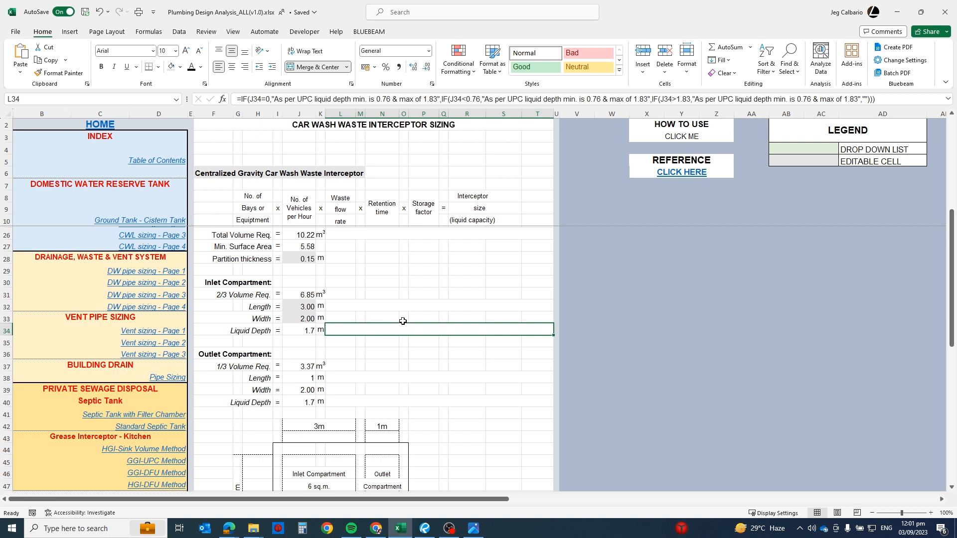
Step: Try an inlet compartment width of 3.5 m and check the UPC note beside the length
{"action": "left_click", "coordinate": [412, 305]}
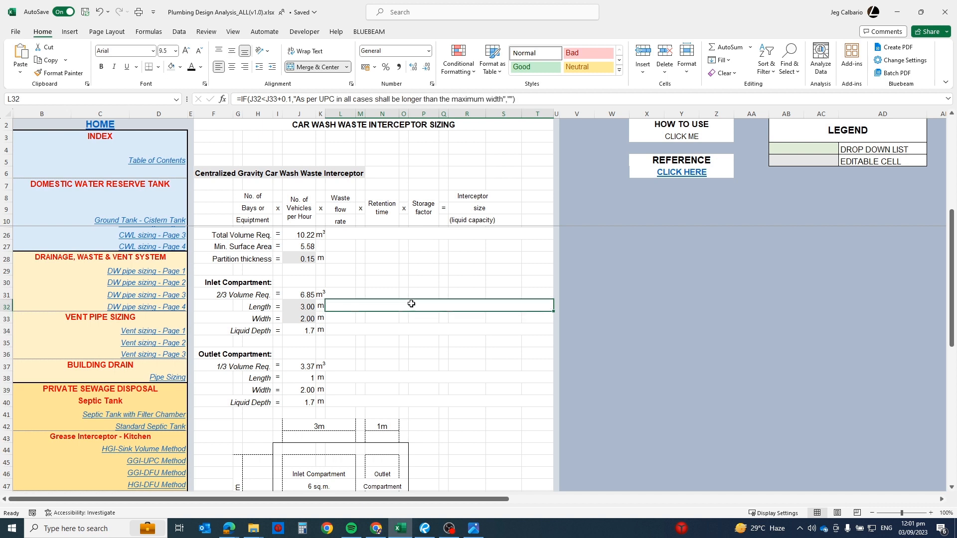
{"action": "left_click", "coordinate": [302, 318]}
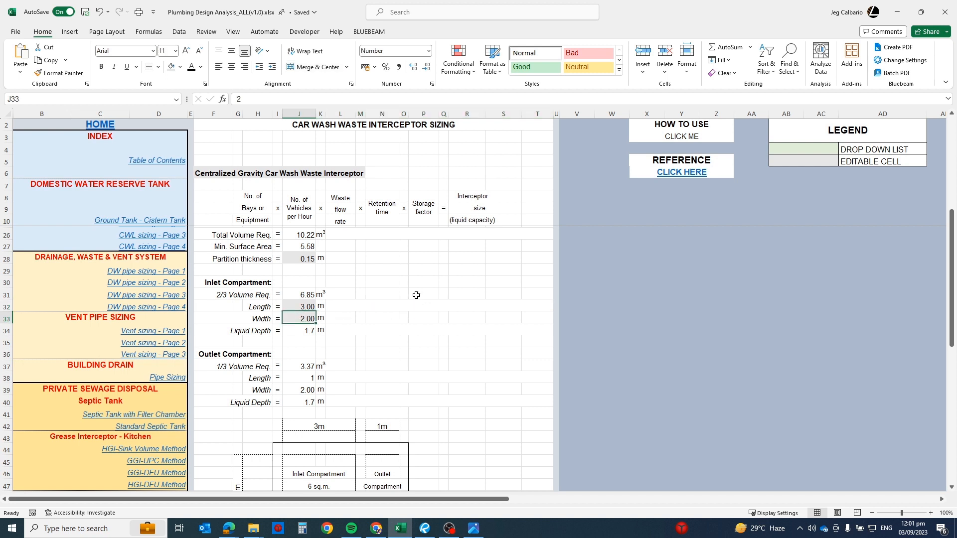
{"action": "type", "text": "3.5"}
{"action": "key", "text": "Return"}
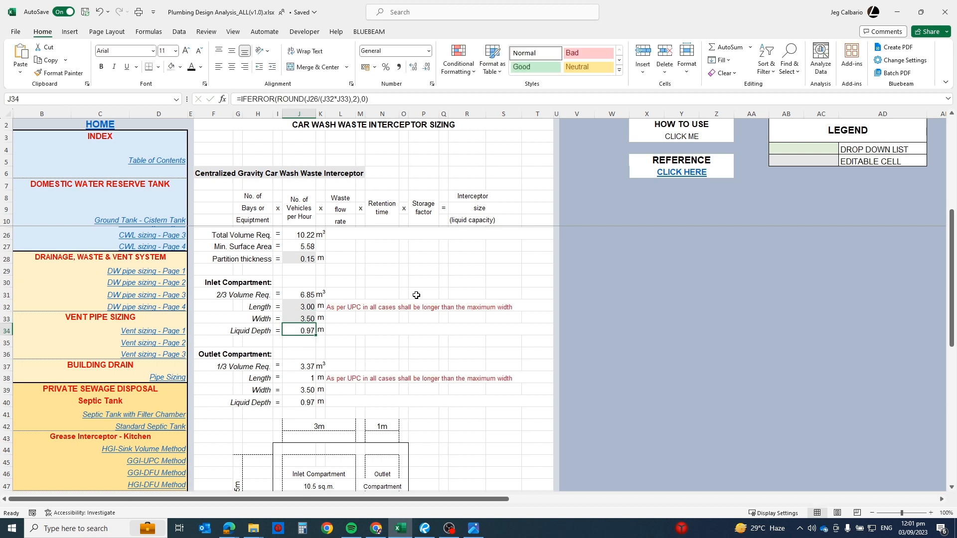
{"action": "left_click", "coordinate": [416, 306]}
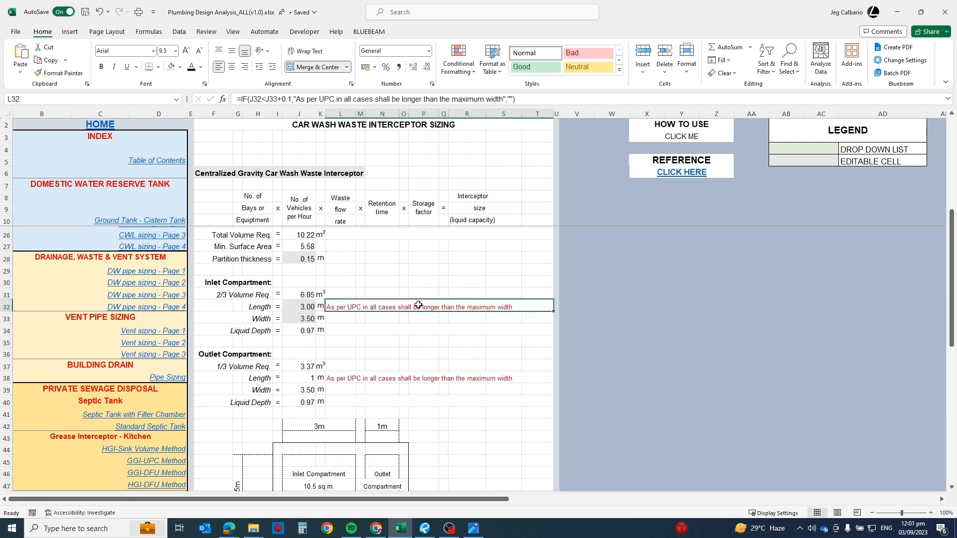
Step: Try increasing the inlet compartment's length to 3.6 m
{"action": "left_click", "coordinate": [305, 309]}
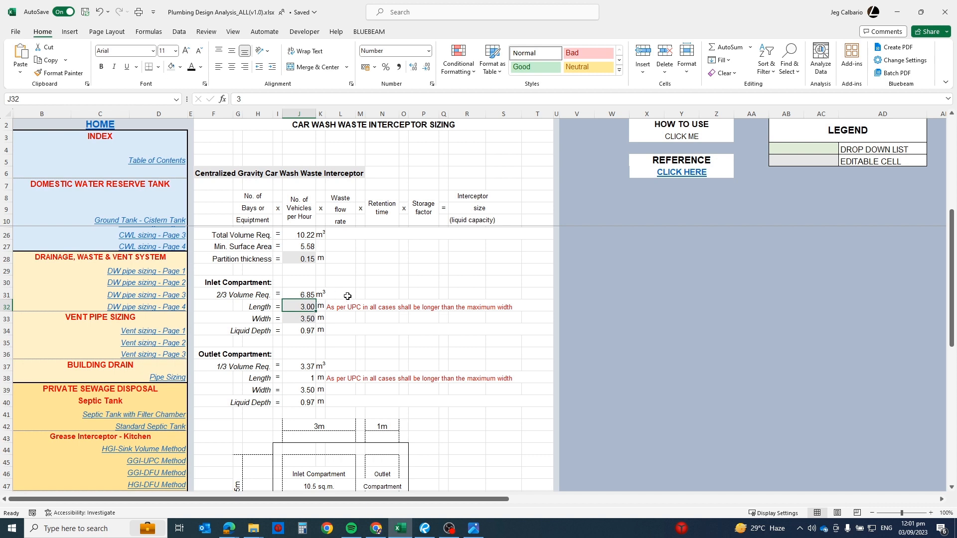
{"action": "type", "text": "3.6"}
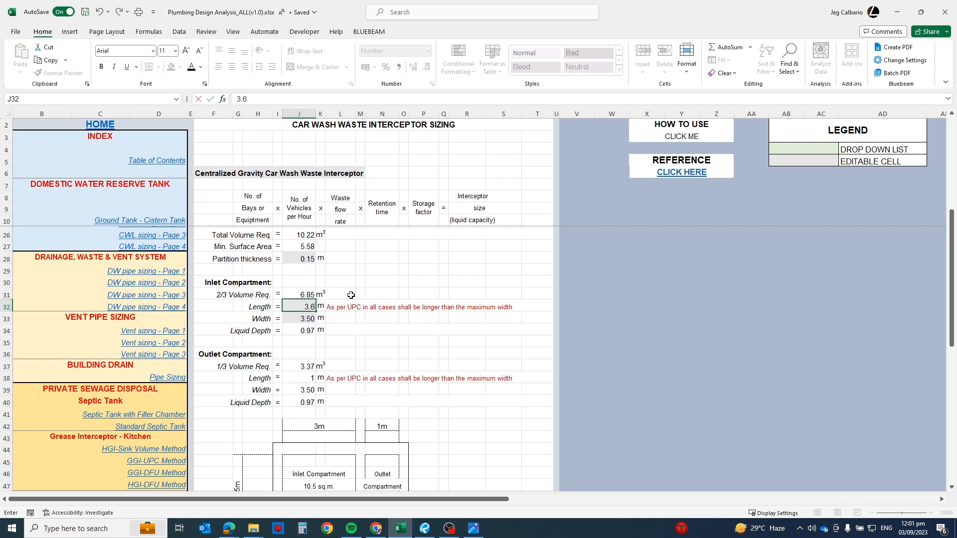
{"action": "key", "text": "Return"}
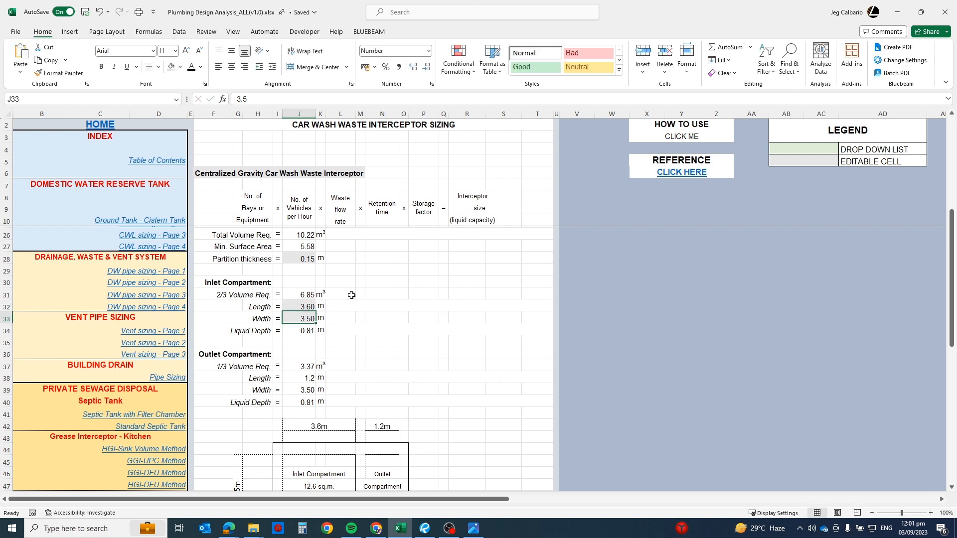
Step: Try an inlet compartment length of 4 m and check the liquid depth against its UPC note
{"action": "left_click_drag", "start_coordinate": [299, 305], "coordinate": [346, 303]}
{"action": "left_click", "coordinate": [303, 305]}
{"action": "left_click", "coordinate": [308, 318]}
{"action": "left_click", "coordinate": [294, 307]}
{"action": "type", "text": "4"}
{"action": "key", "text": "Return"}
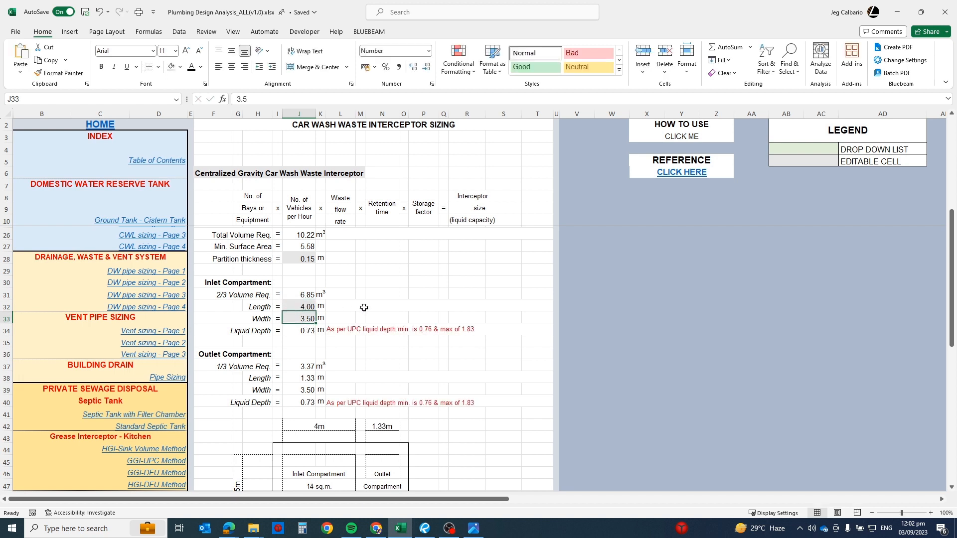
{"action": "left_click", "coordinate": [374, 330]}
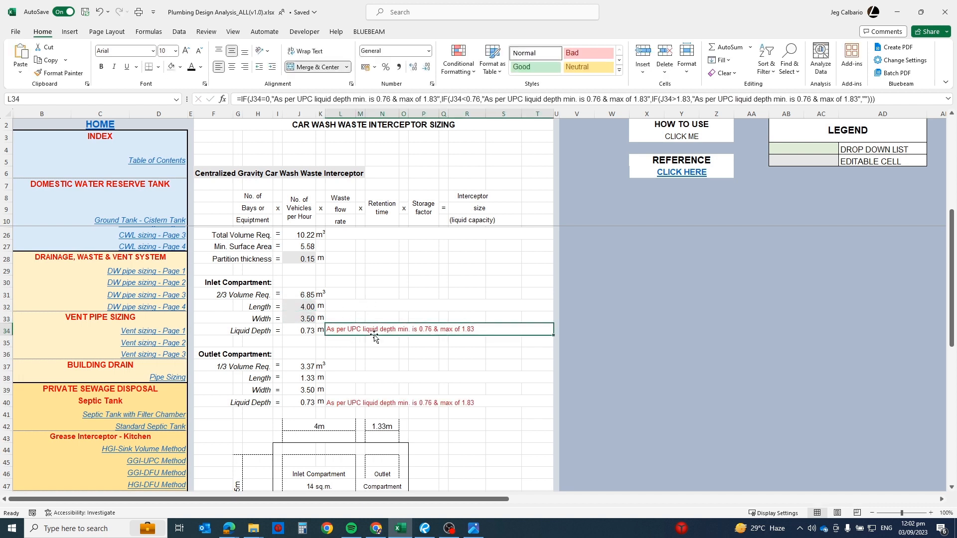
{"action": "left_click", "coordinate": [301, 331]}
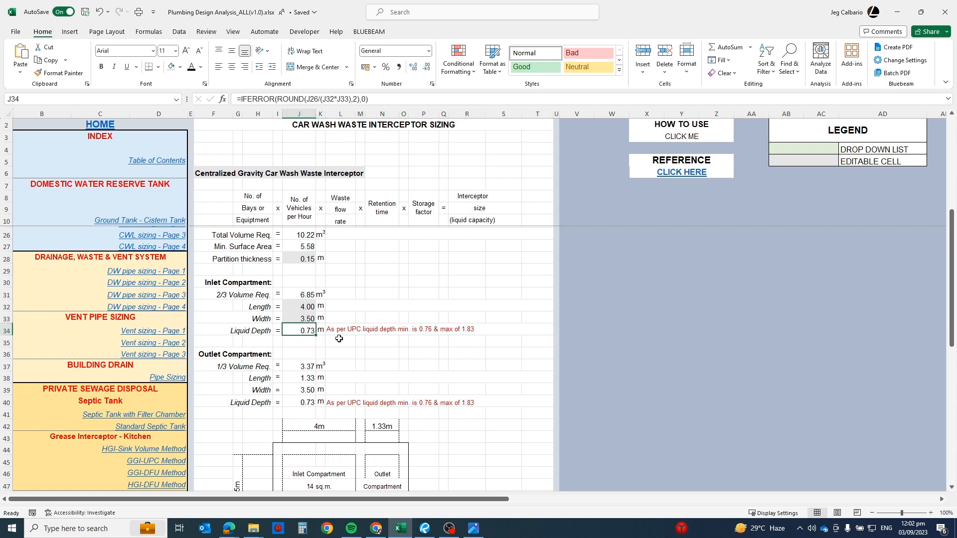
Step: Change the inlet compartment's width to 1 m and its length to 2 m
{"action": "left_click", "coordinate": [303, 317]}
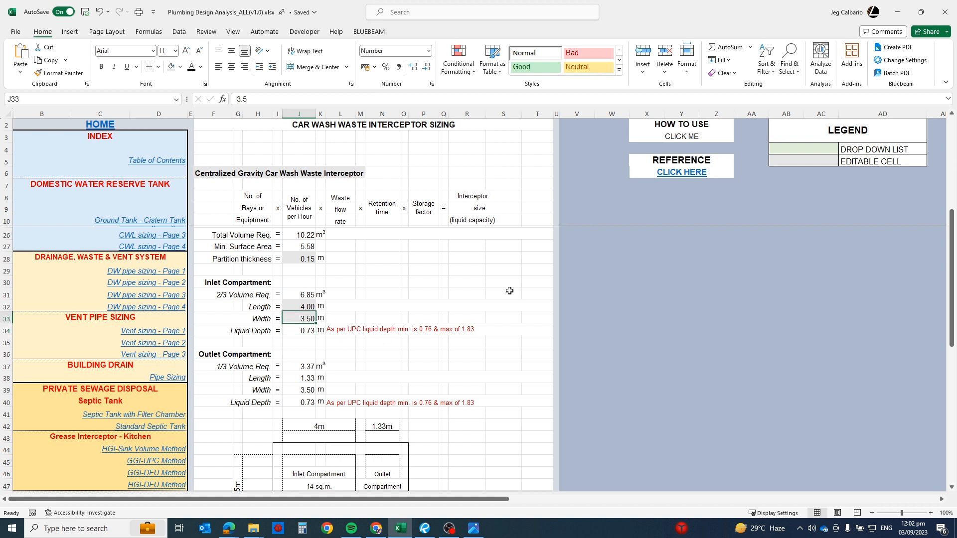
{"action": "type", "text": "1"}
{"action": "key", "text": "Return"}
{"action": "left_click", "coordinate": [303, 305]}
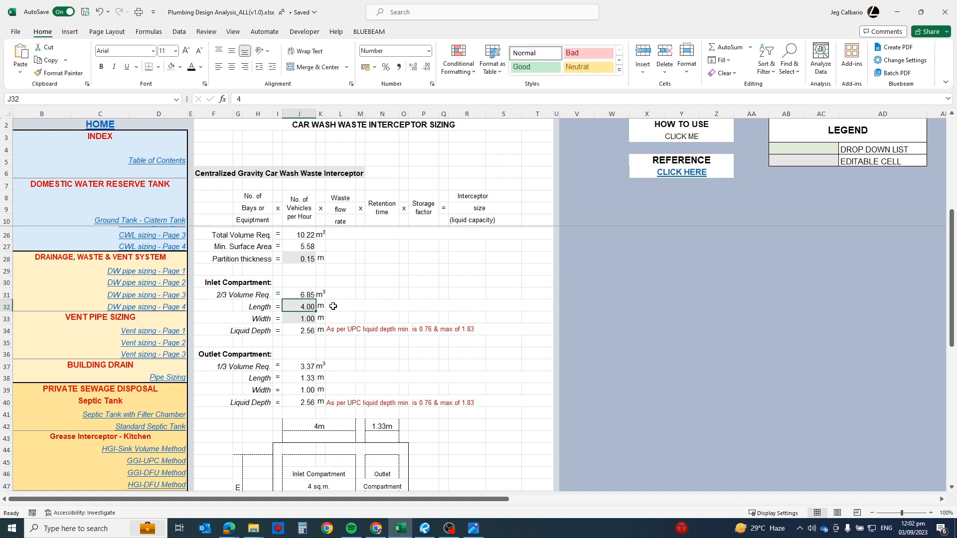
{"action": "type", "text": "2"}
{"action": "key", "text": "Return"}
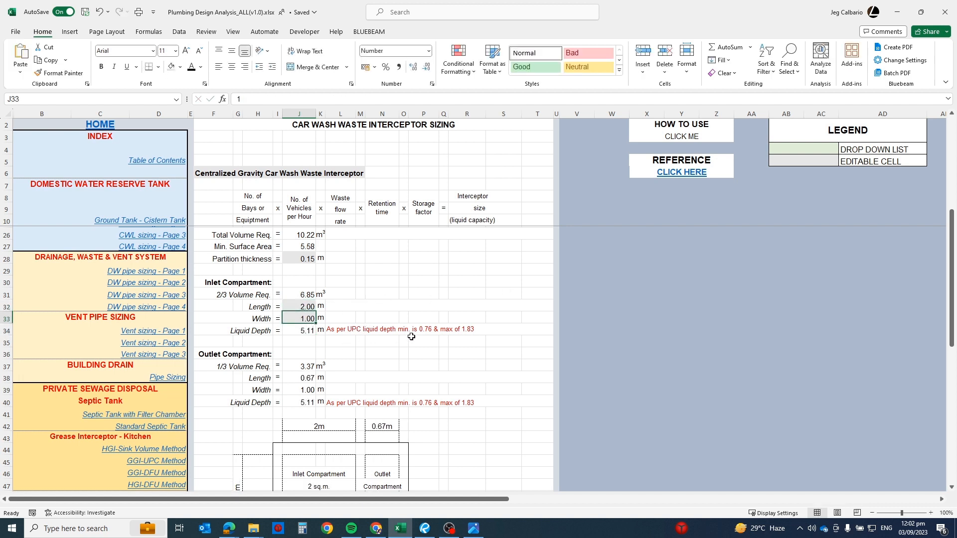
Step: Enter 3 m as the inlet compartment's length and 2 m as its width
{"action": "left_click", "coordinate": [294, 306]}
{"action": "type", "text": "3"}
{"action": "key", "text": "Return"}
{"action": "type", "text": "2"}
{"action": "key", "text": "Return"}
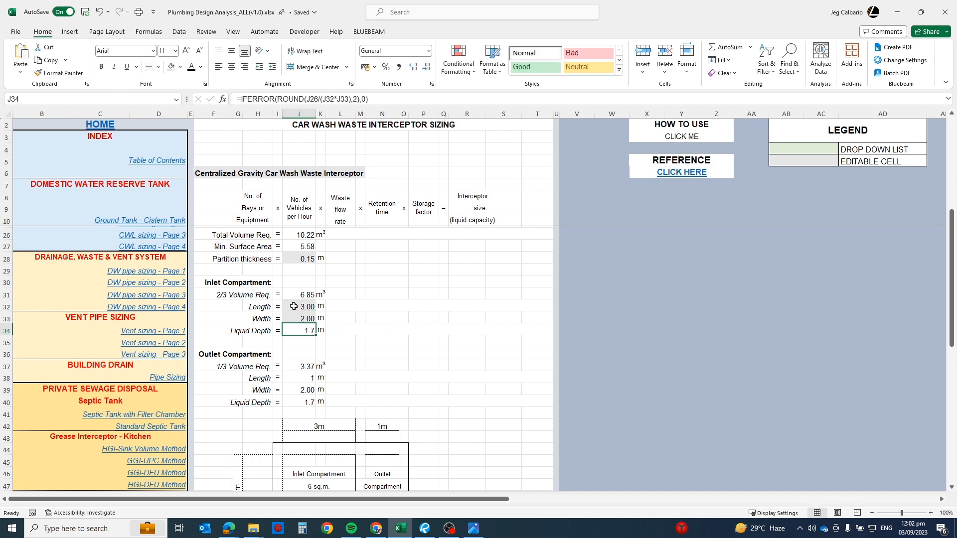
Step: Check the inlet compartment's liquid depth and set its width to 2.5 m
{"action": "left_click", "coordinate": [372, 344]}
{"action": "left_click", "coordinate": [303, 331]}
{"action": "left_click", "coordinate": [305, 319]}
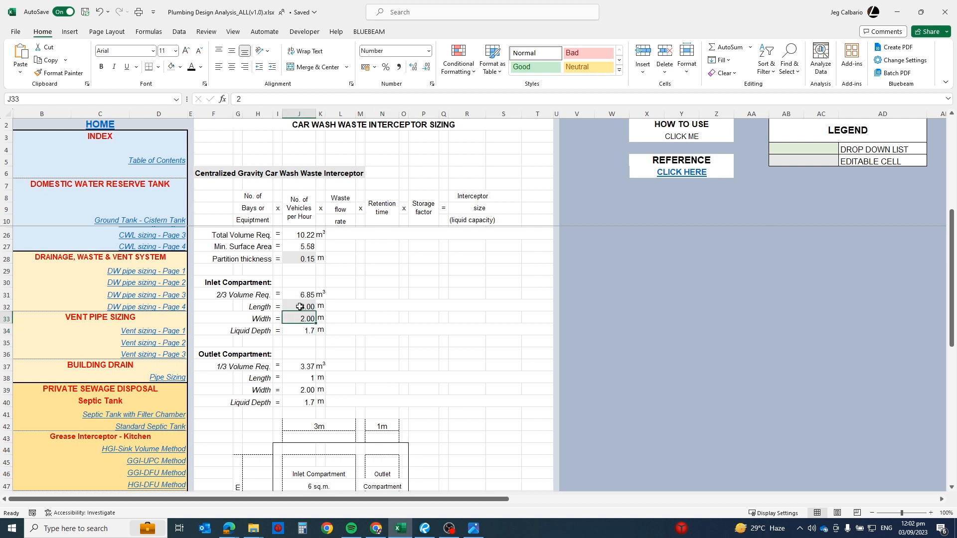
{"action": "type", "text": "2.5"}
{"action": "key", "text": "Return"}
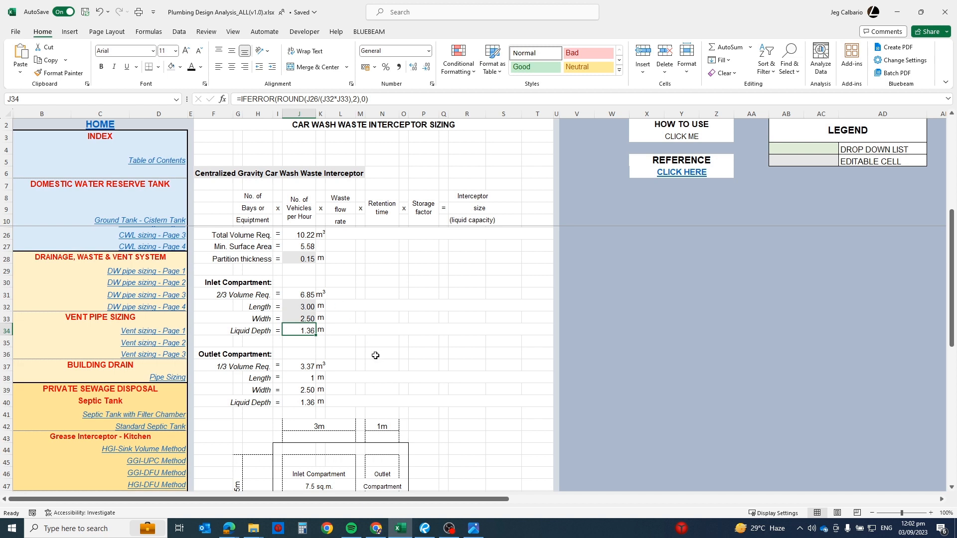
{"action": "left_click", "coordinate": [376, 355]}
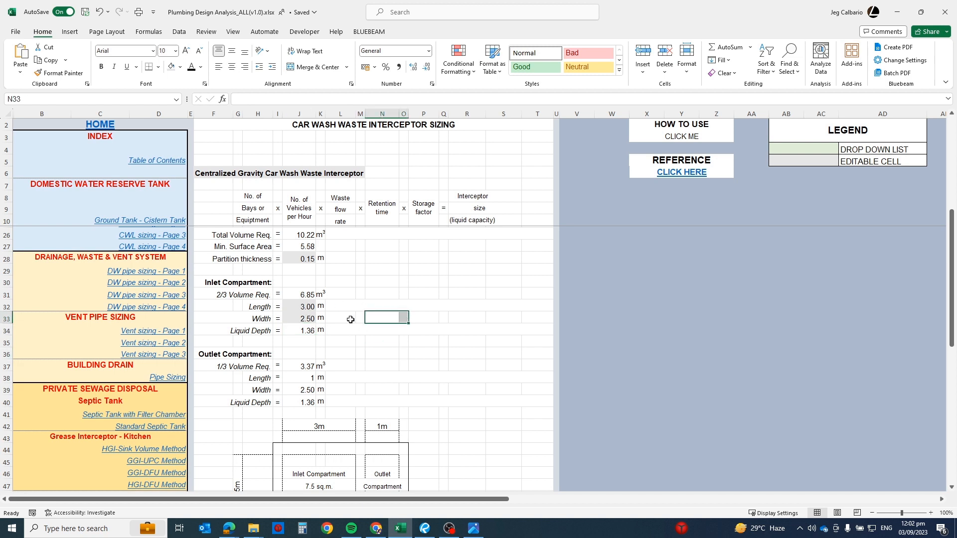
{"action": "left_click_drag", "start_coordinate": [305, 307], "coordinate": [305, 319]}
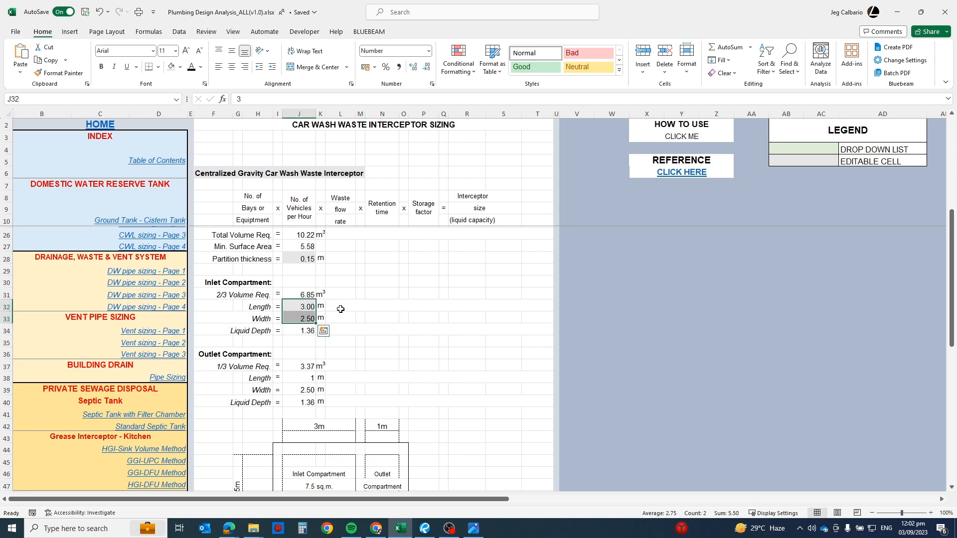
{"action": "left_click", "coordinate": [301, 306]}
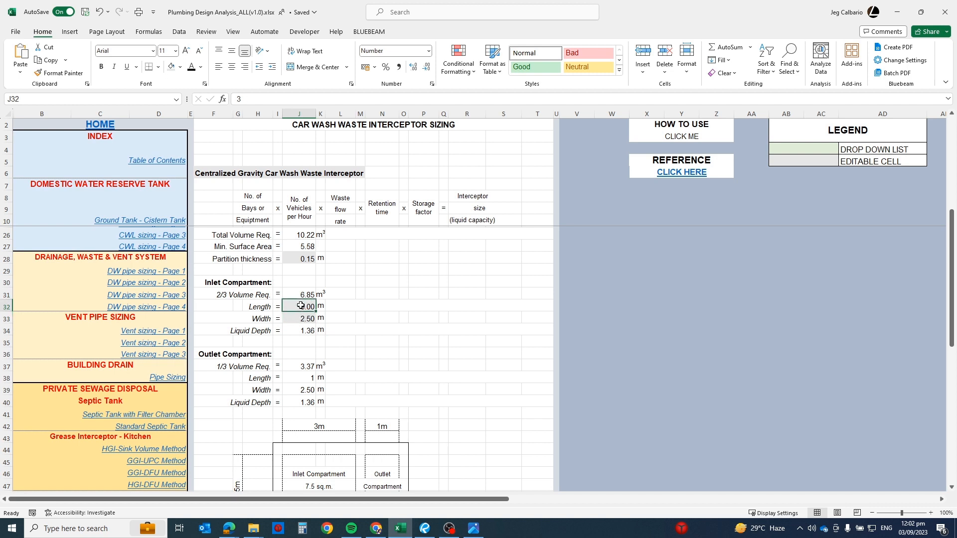
{"action": "left_click_drag", "start_coordinate": [296, 306], "coordinate": [298, 319]}
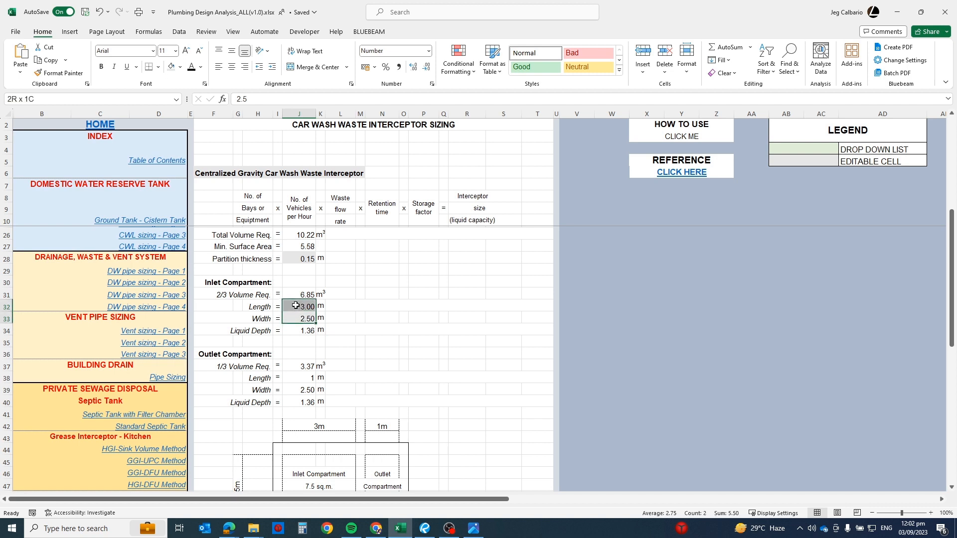
{"action": "left_click", "coordinate": [301, 307]}
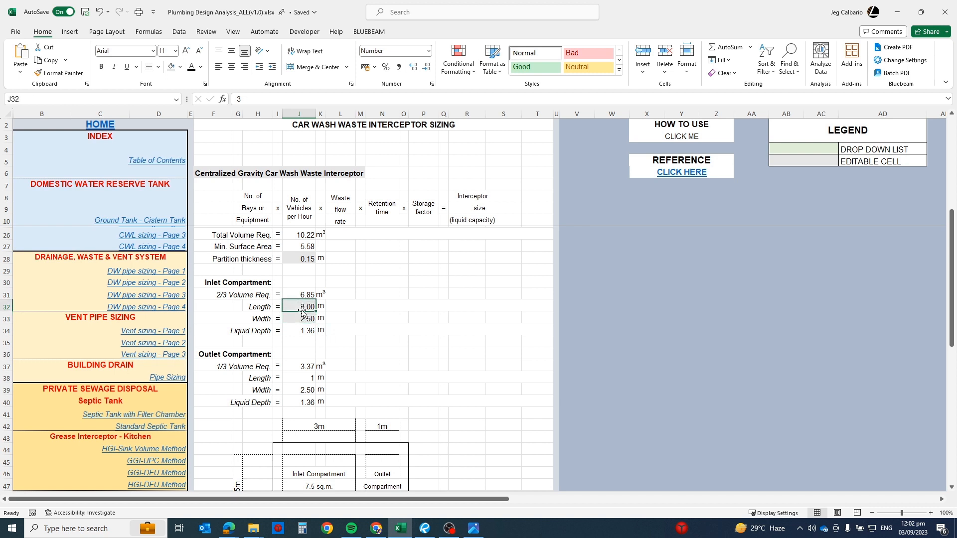